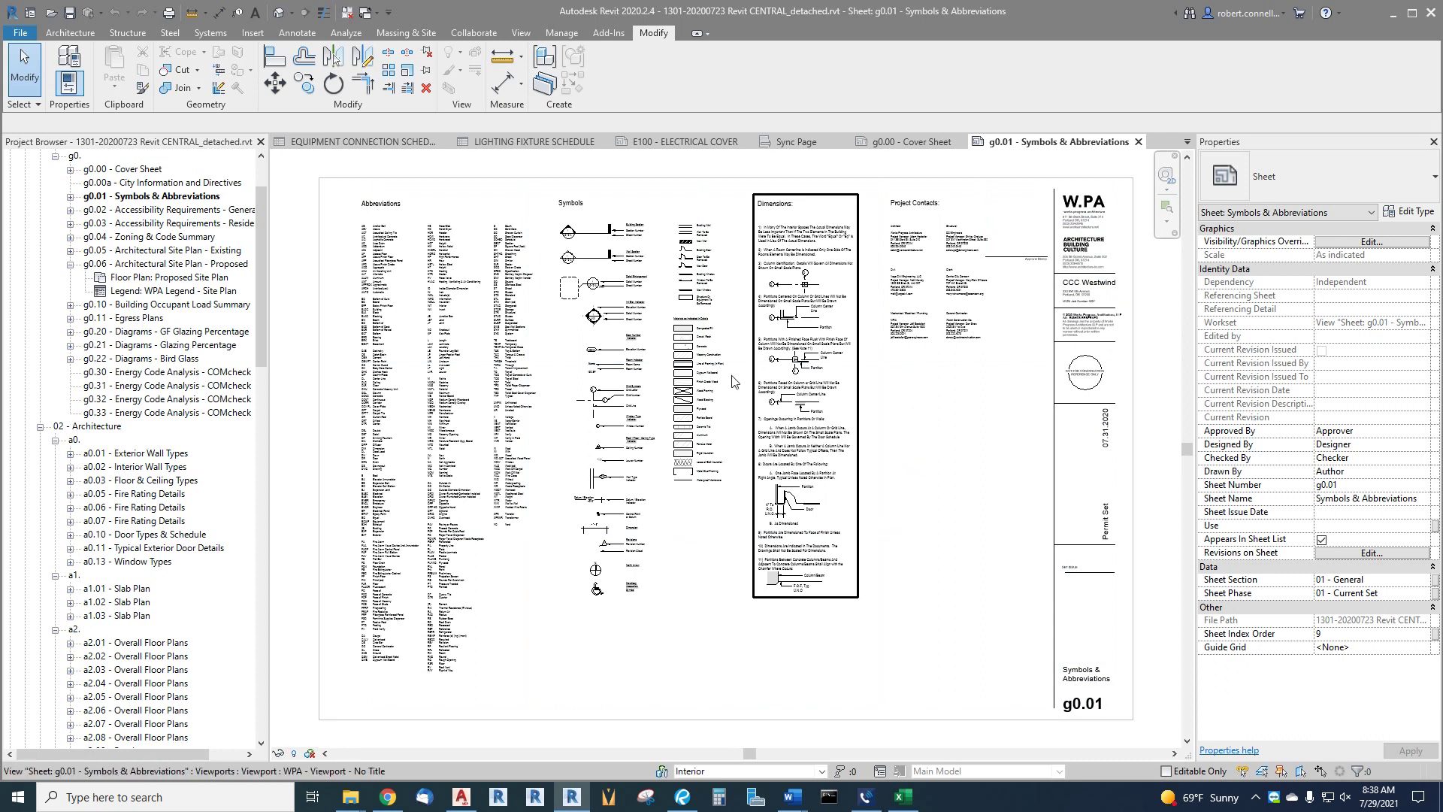
Look through the File menu and Quick Access Toolbar list, then start printing the current sheet.
drag(264, 269, 262, 238)
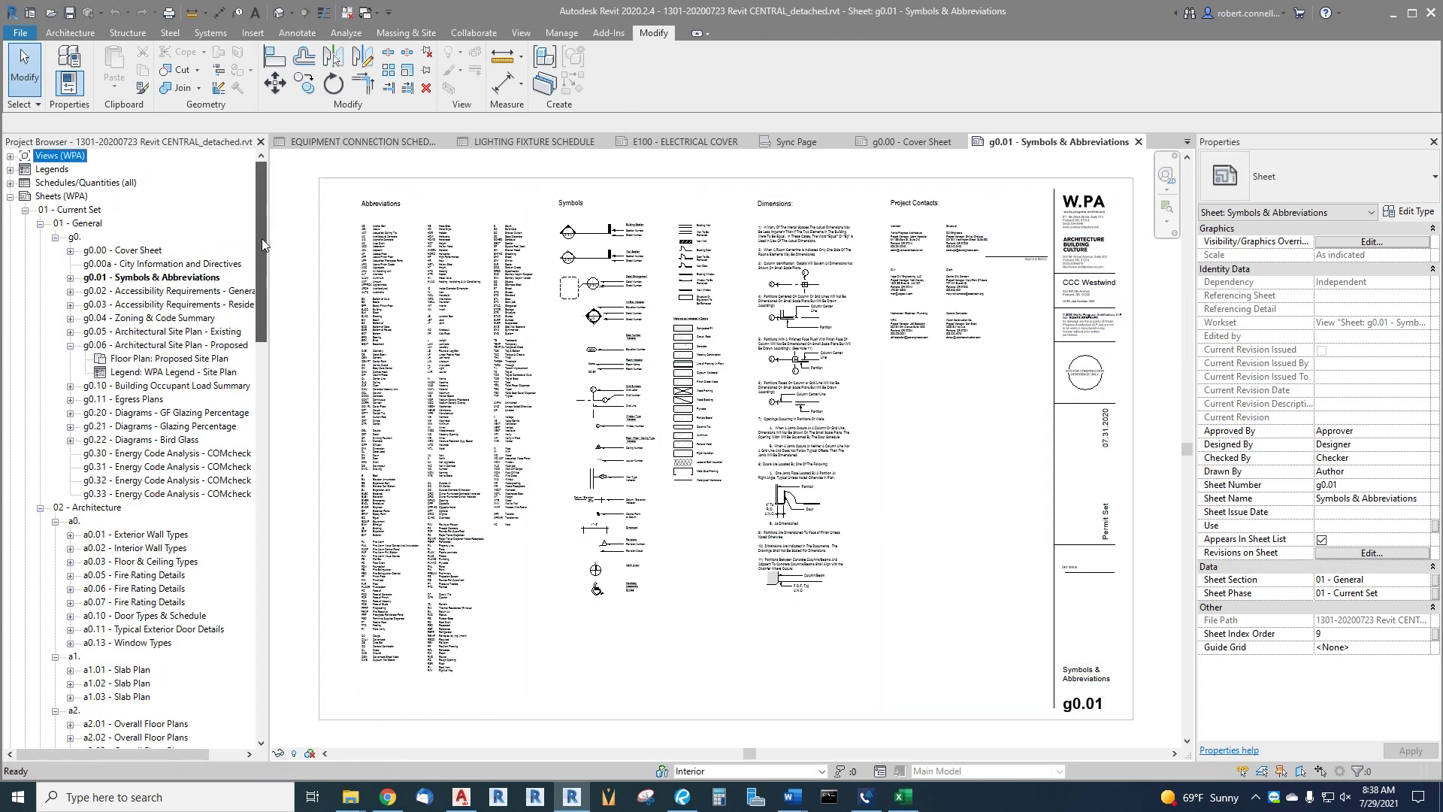
click(20, 35)
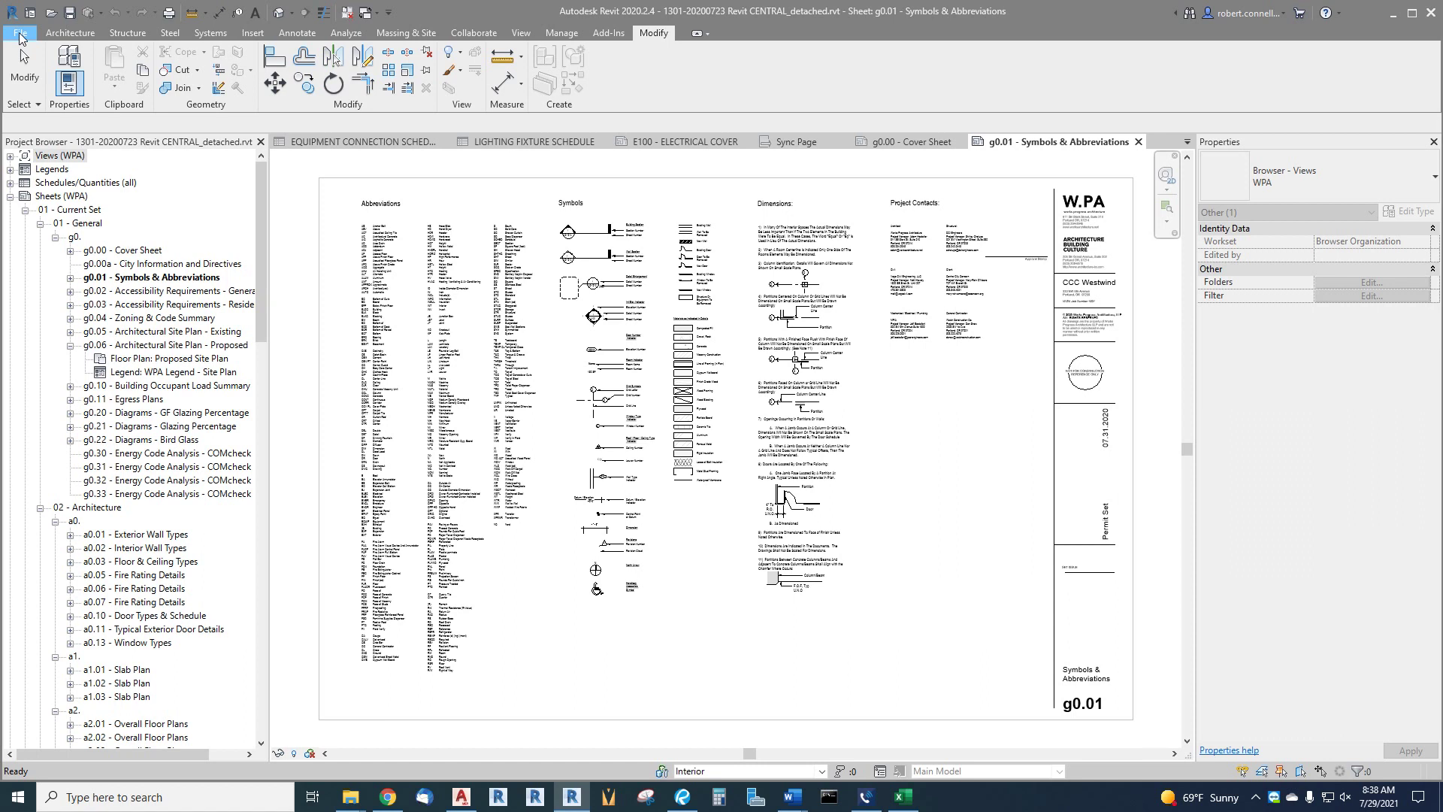
mouse_move(36, 293)
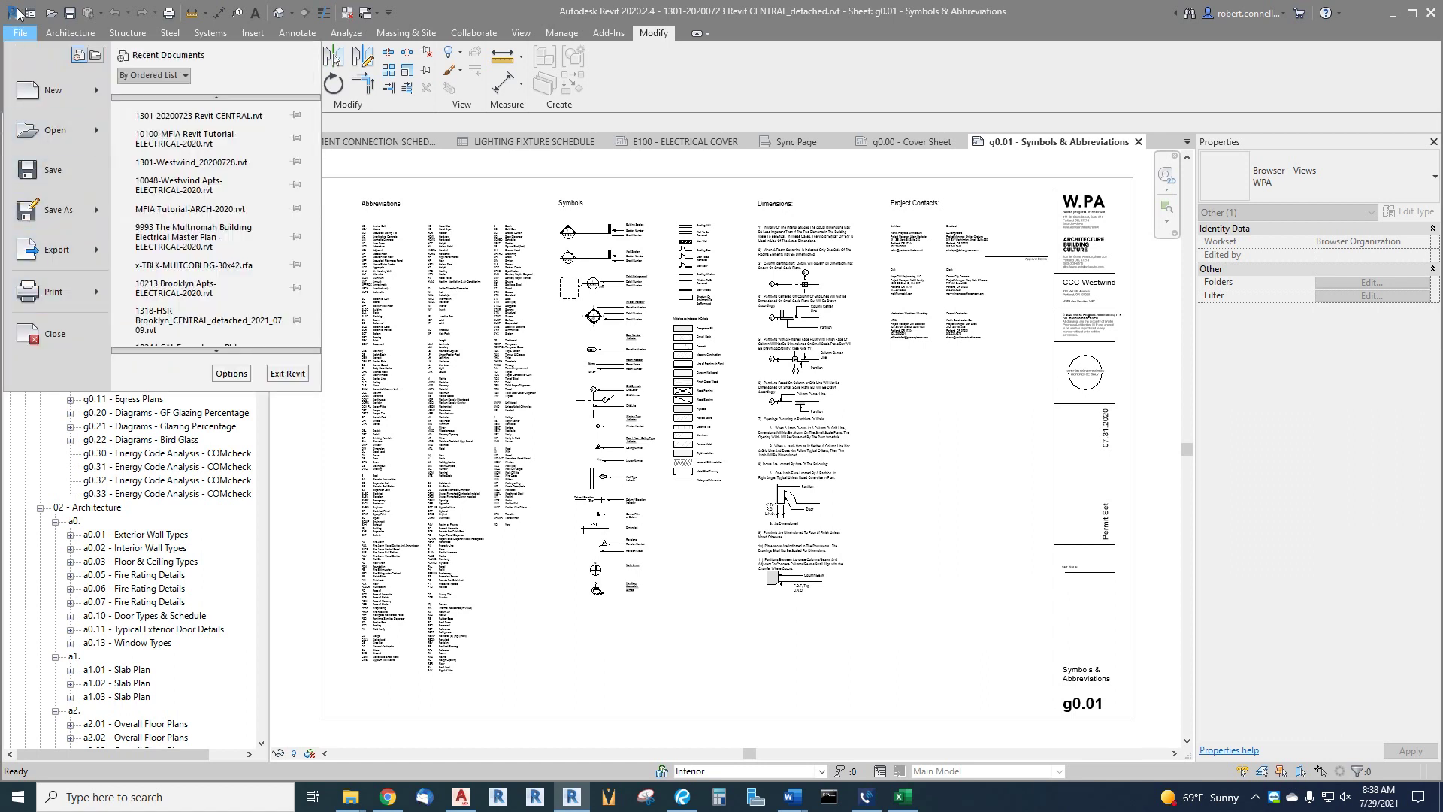
key(Escape)
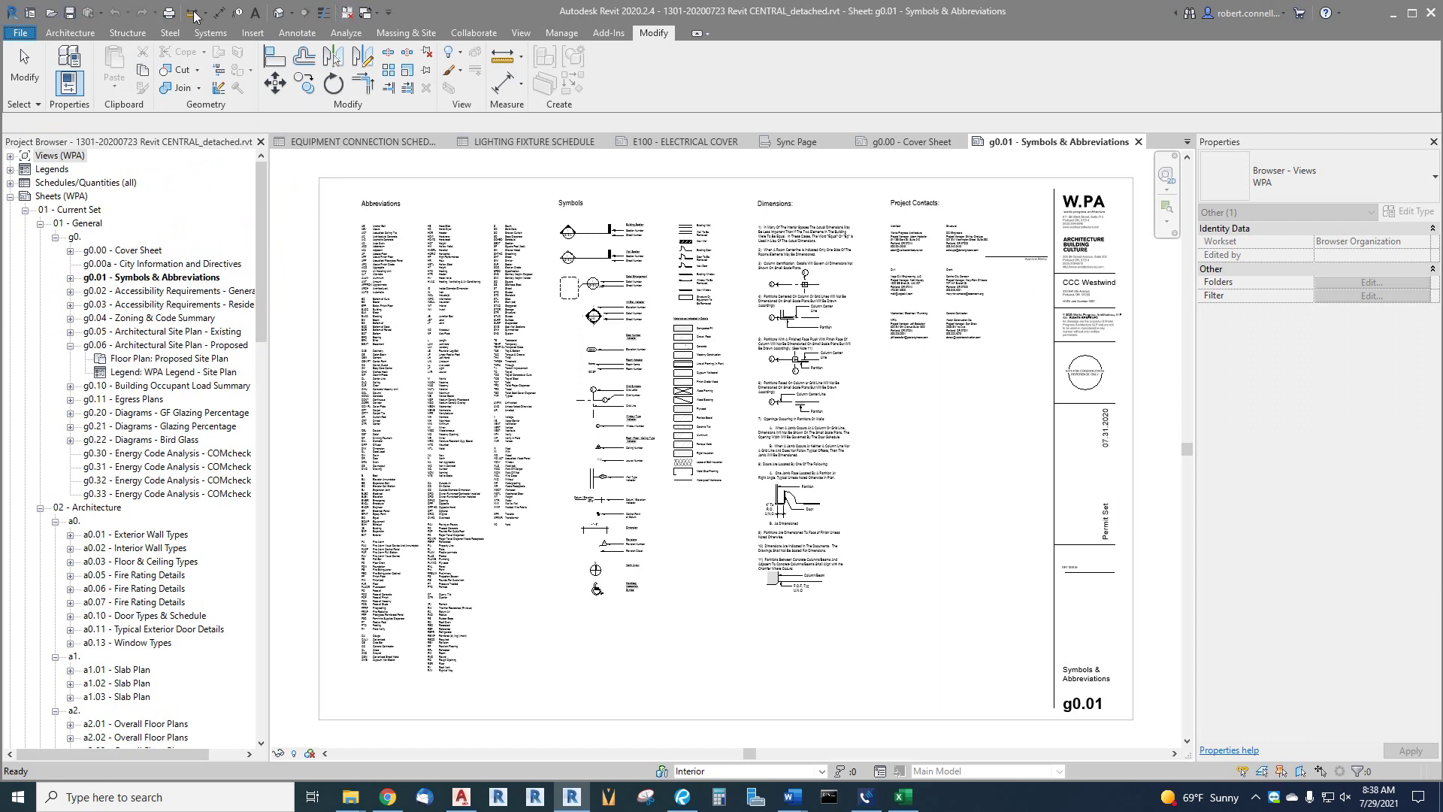
click(388, 12)
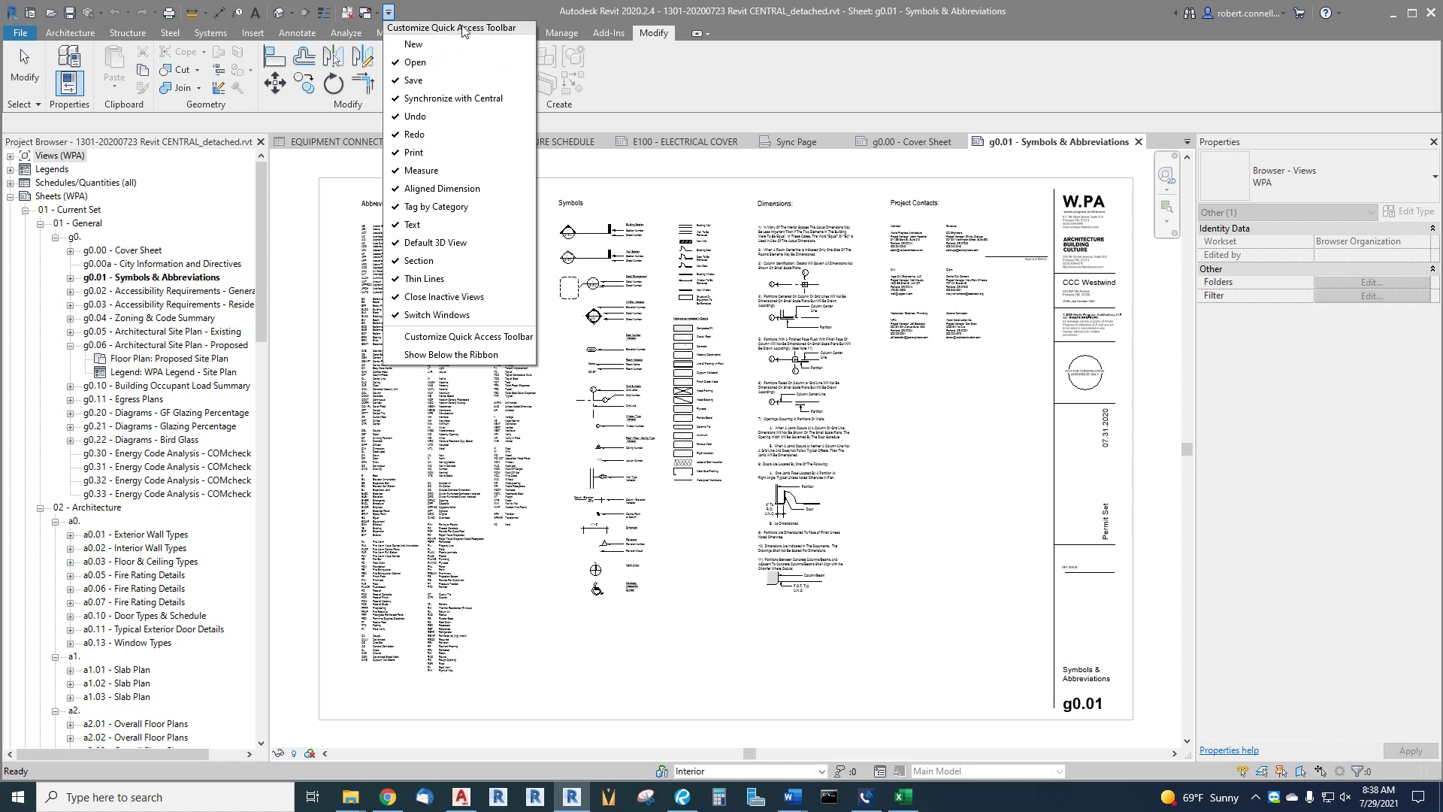
click(388, 12)
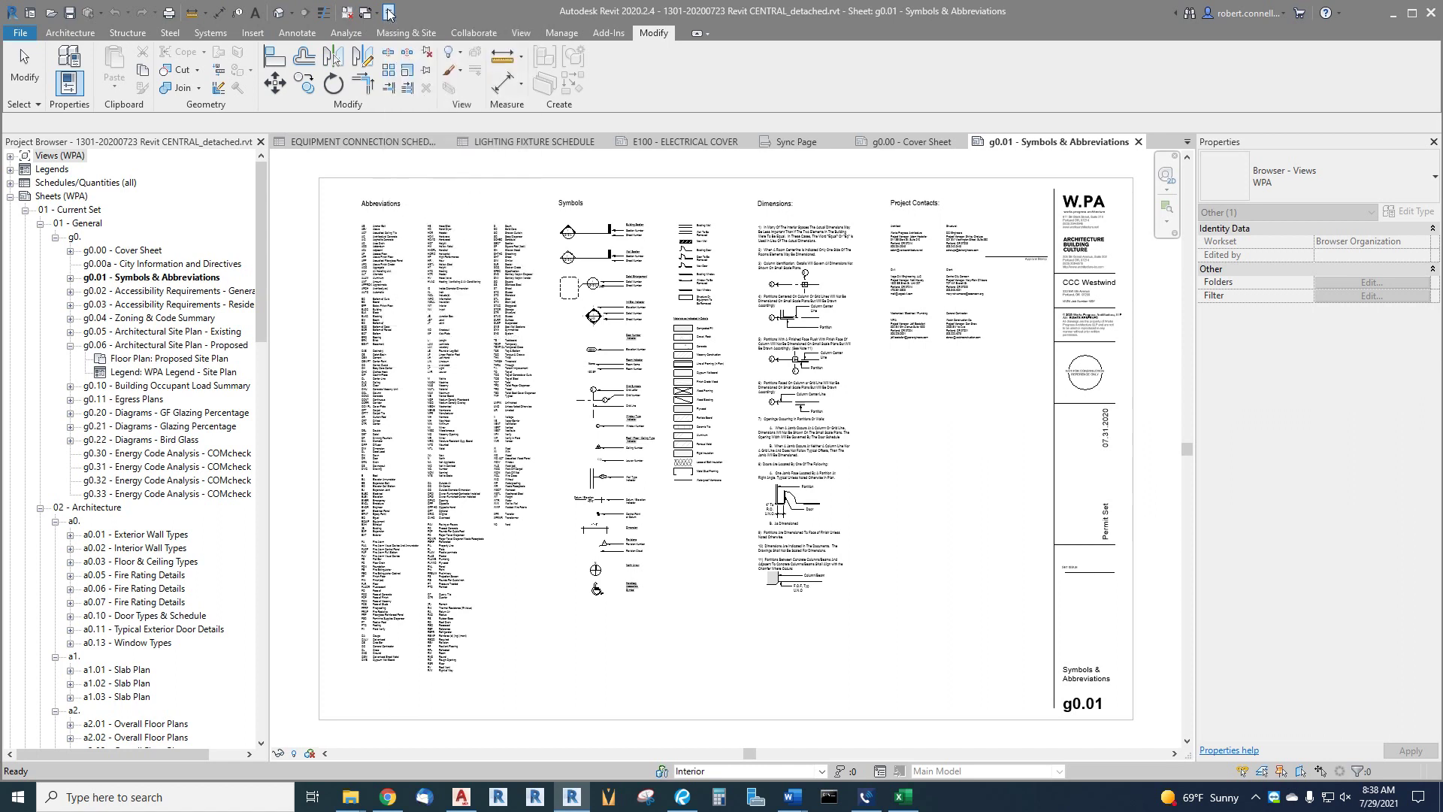
click(170, 13)
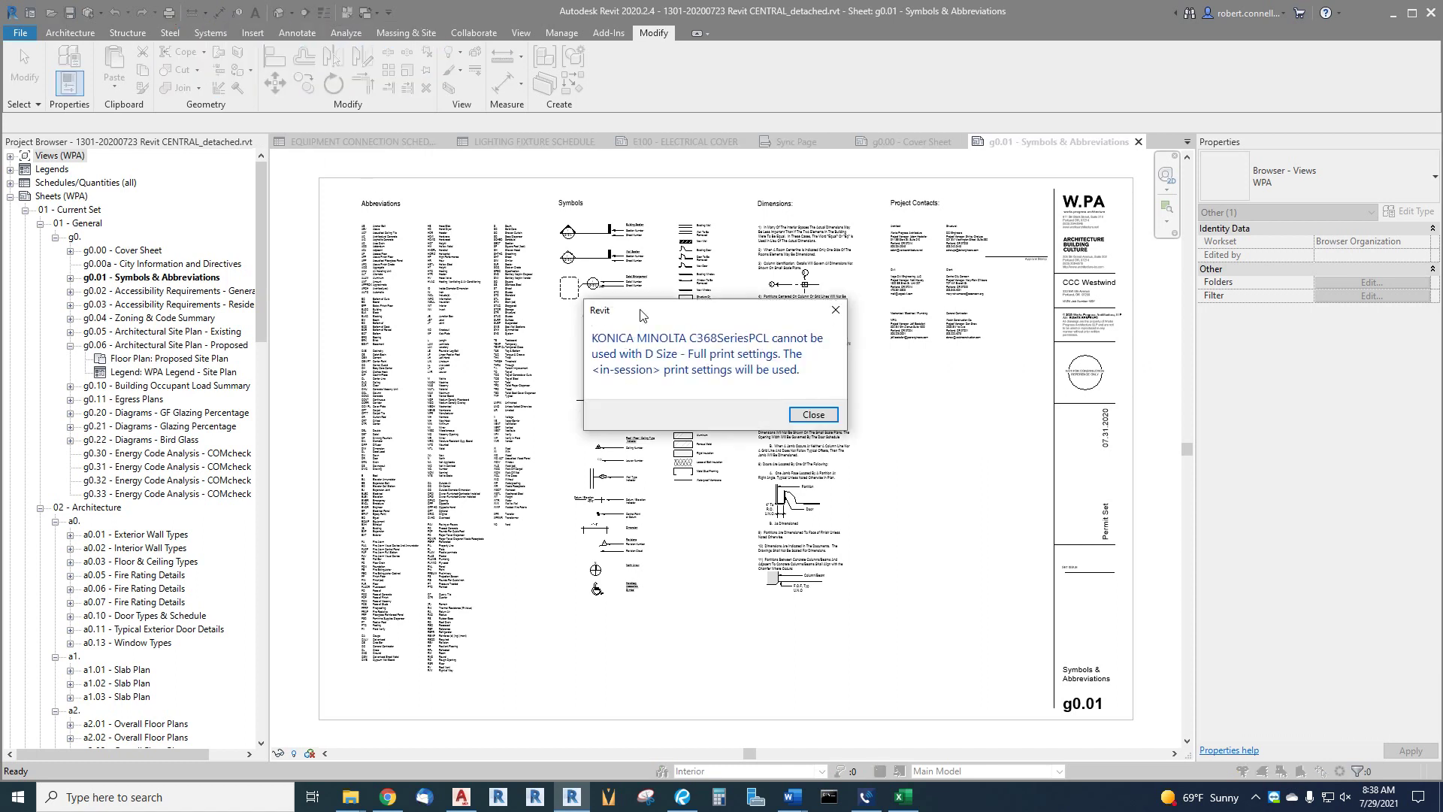
Dismiss the printer warning and select Bluebeam PDF as the printer.
click(797, 414)
drag(304, 53, 714, 230)
click(668, 271)
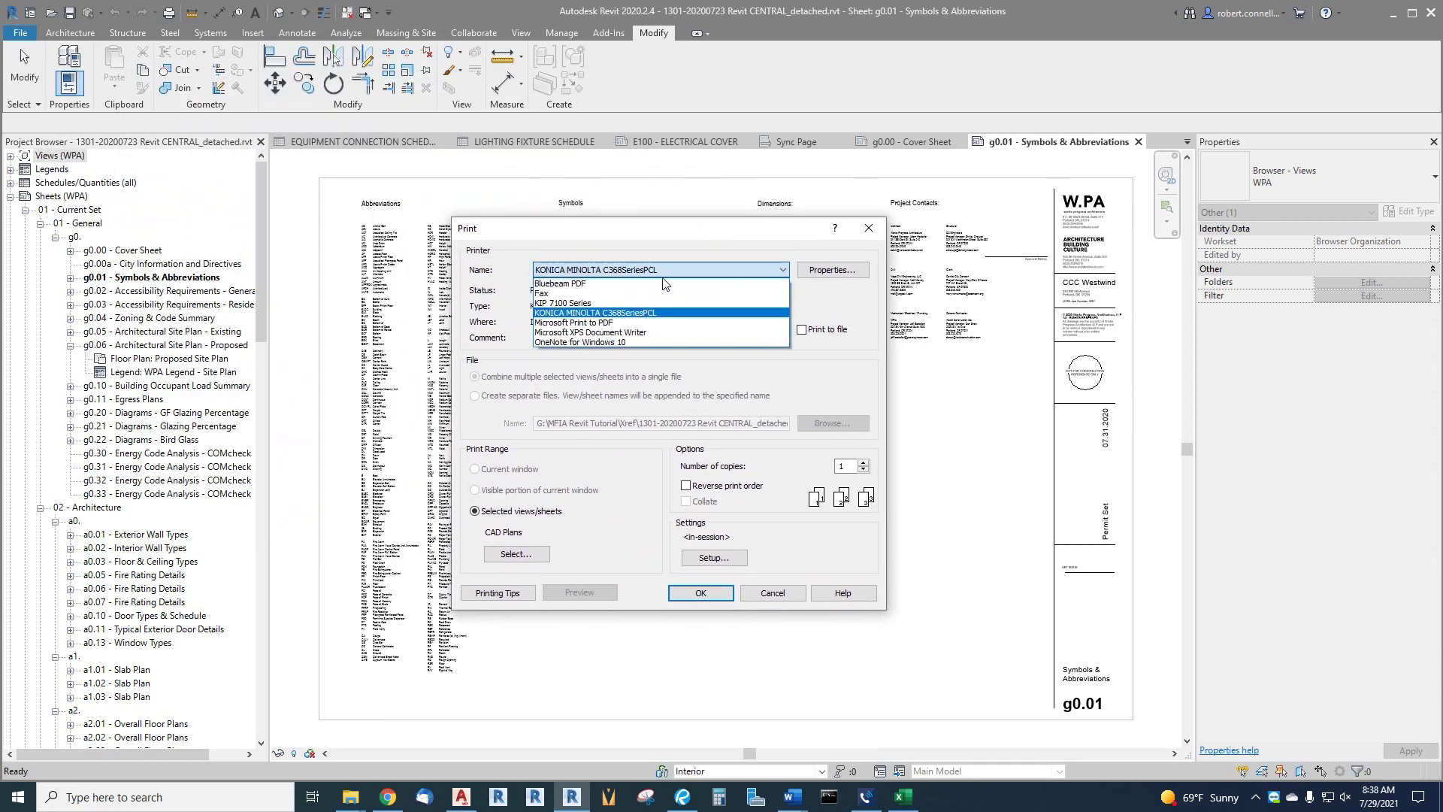
click(594, 283)
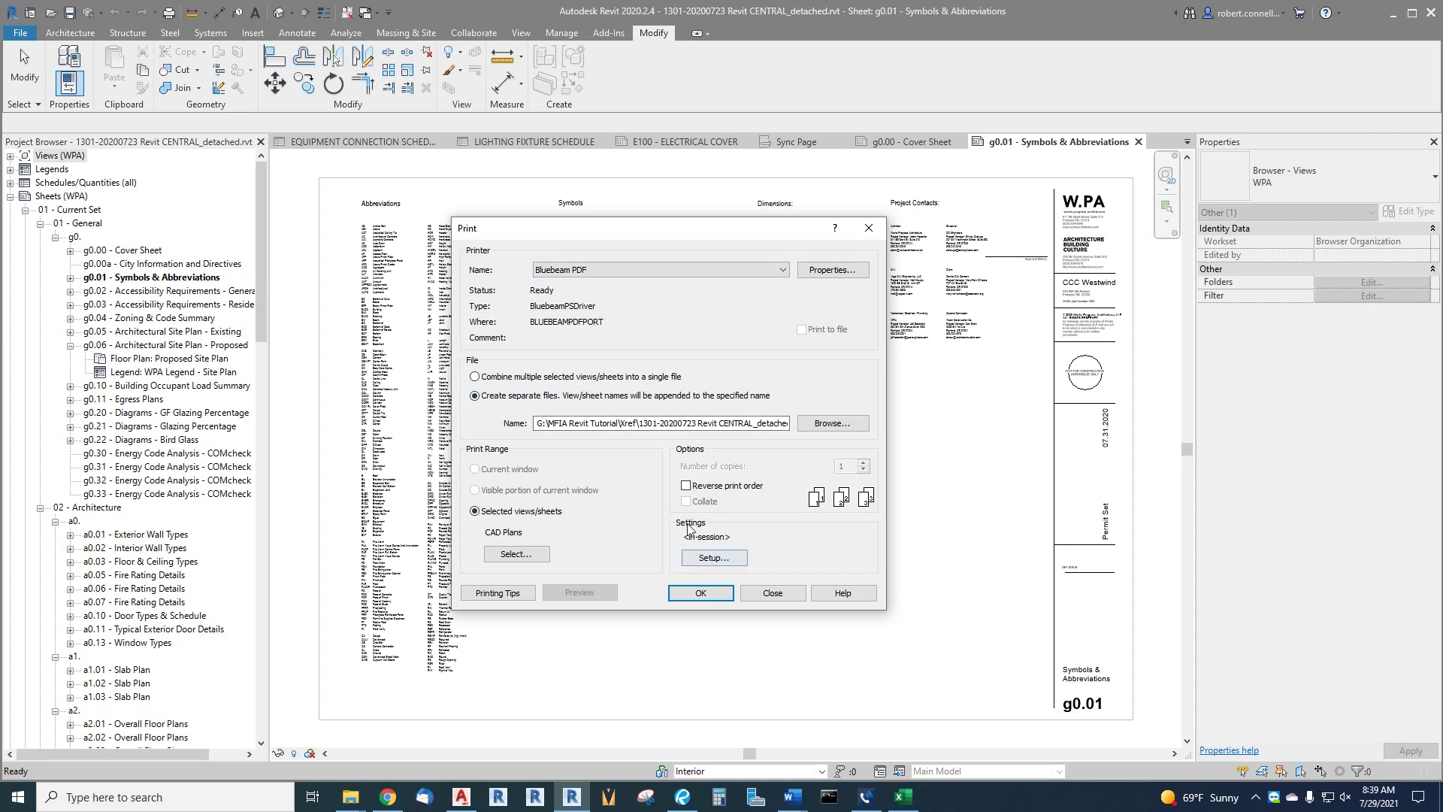
Check the page setup without changes and close the Print dialog.
click(712, 559)
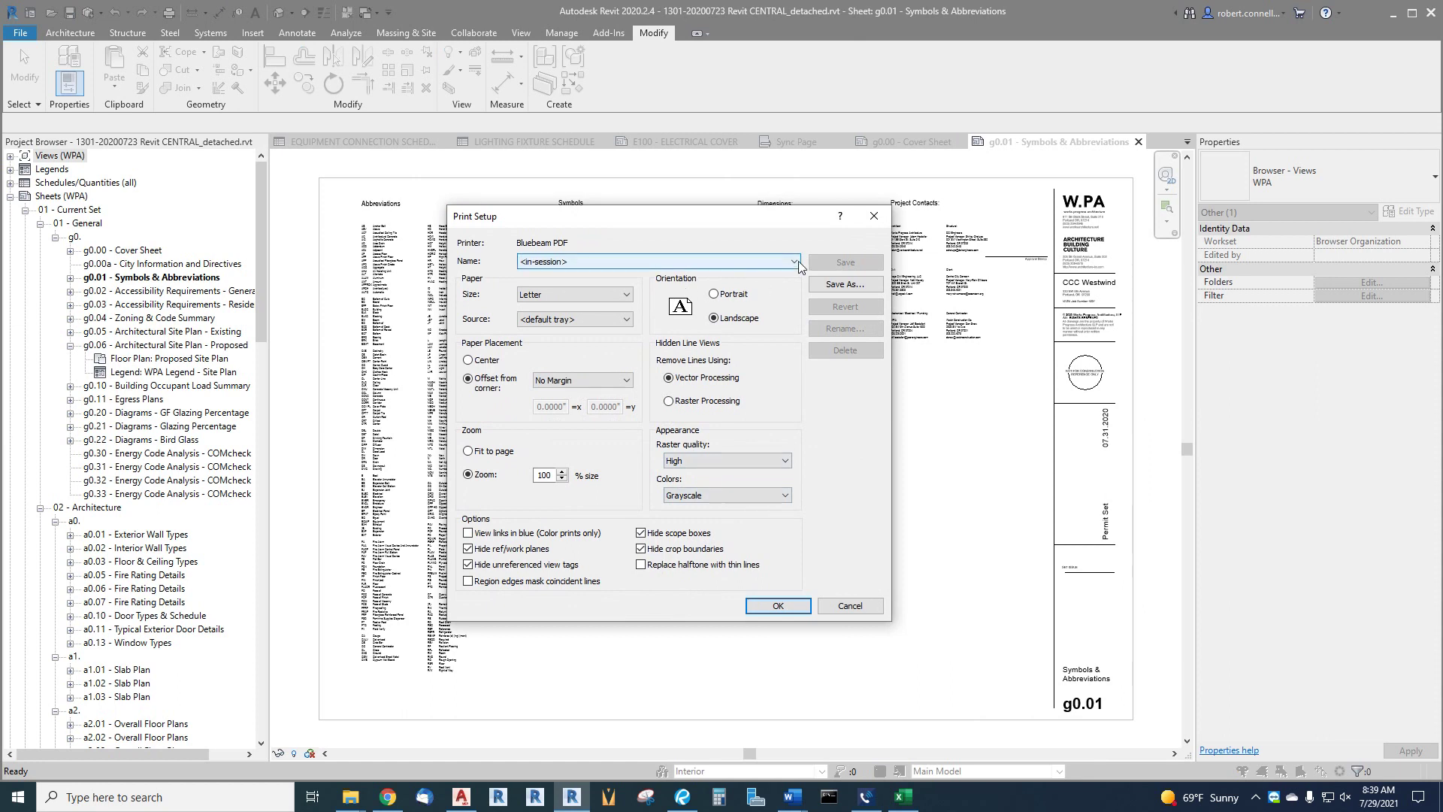
click(842, 607)
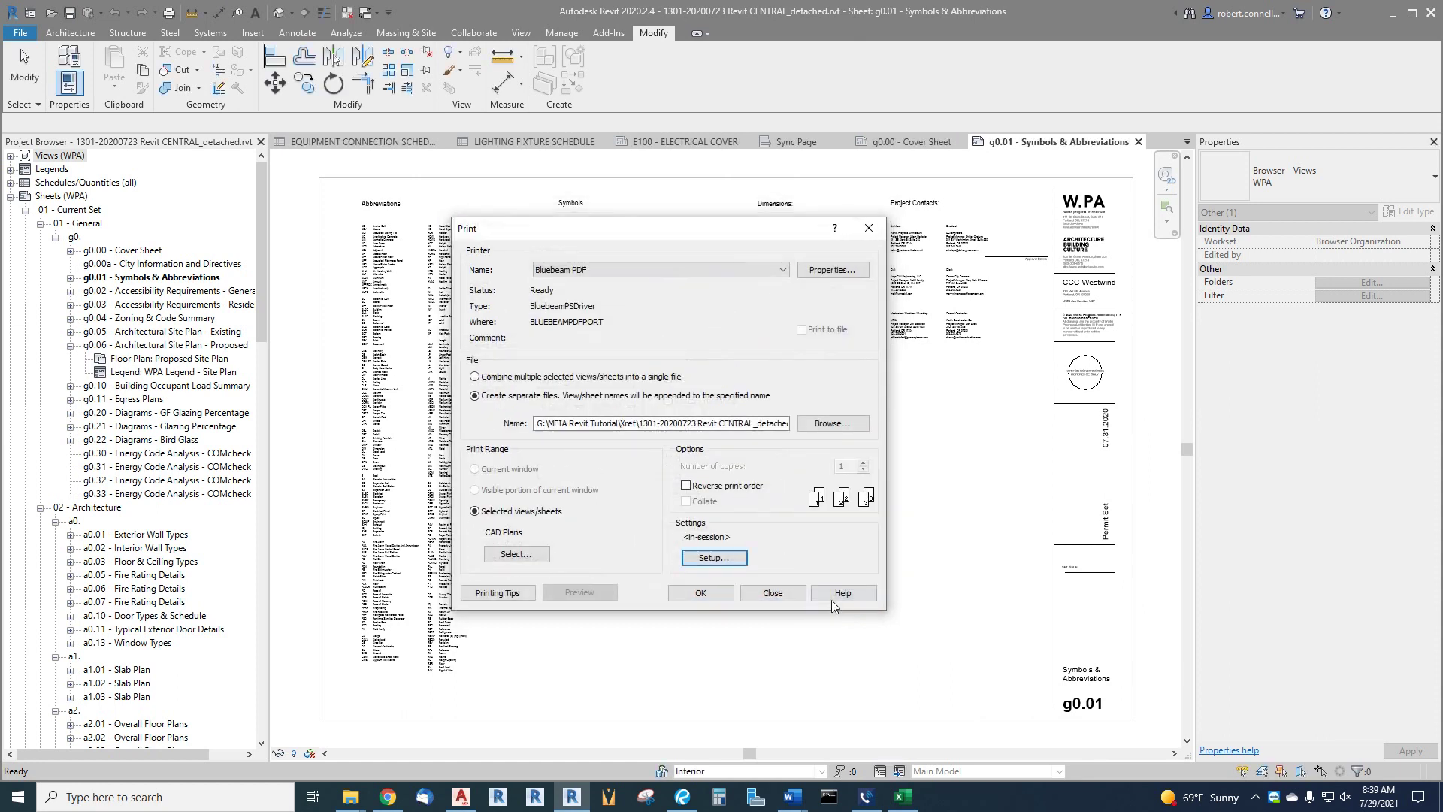
click(772, 594)
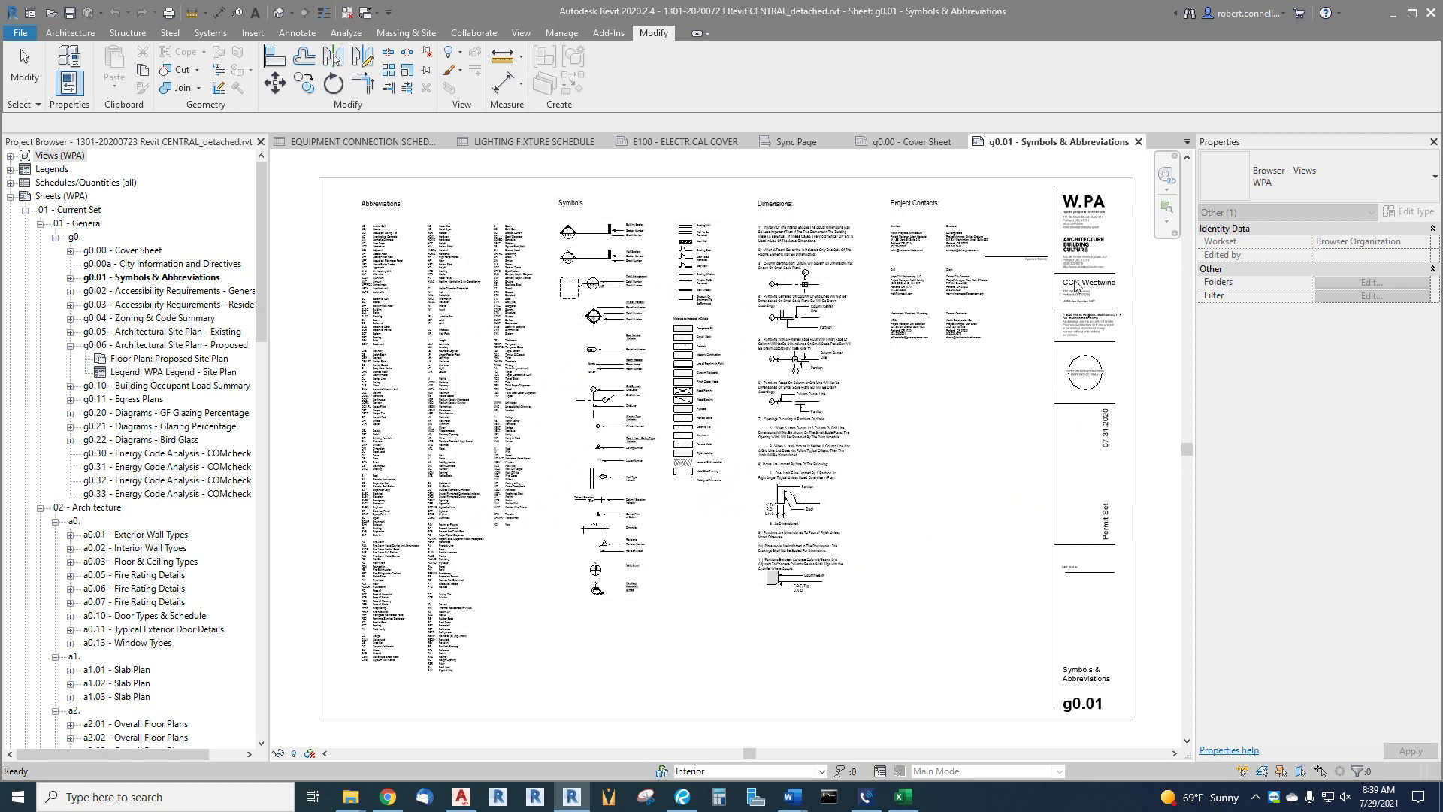
Select the title block to confirm it is WPA_I_Tblock_D Size, then deselect it.
click(1084, 225)
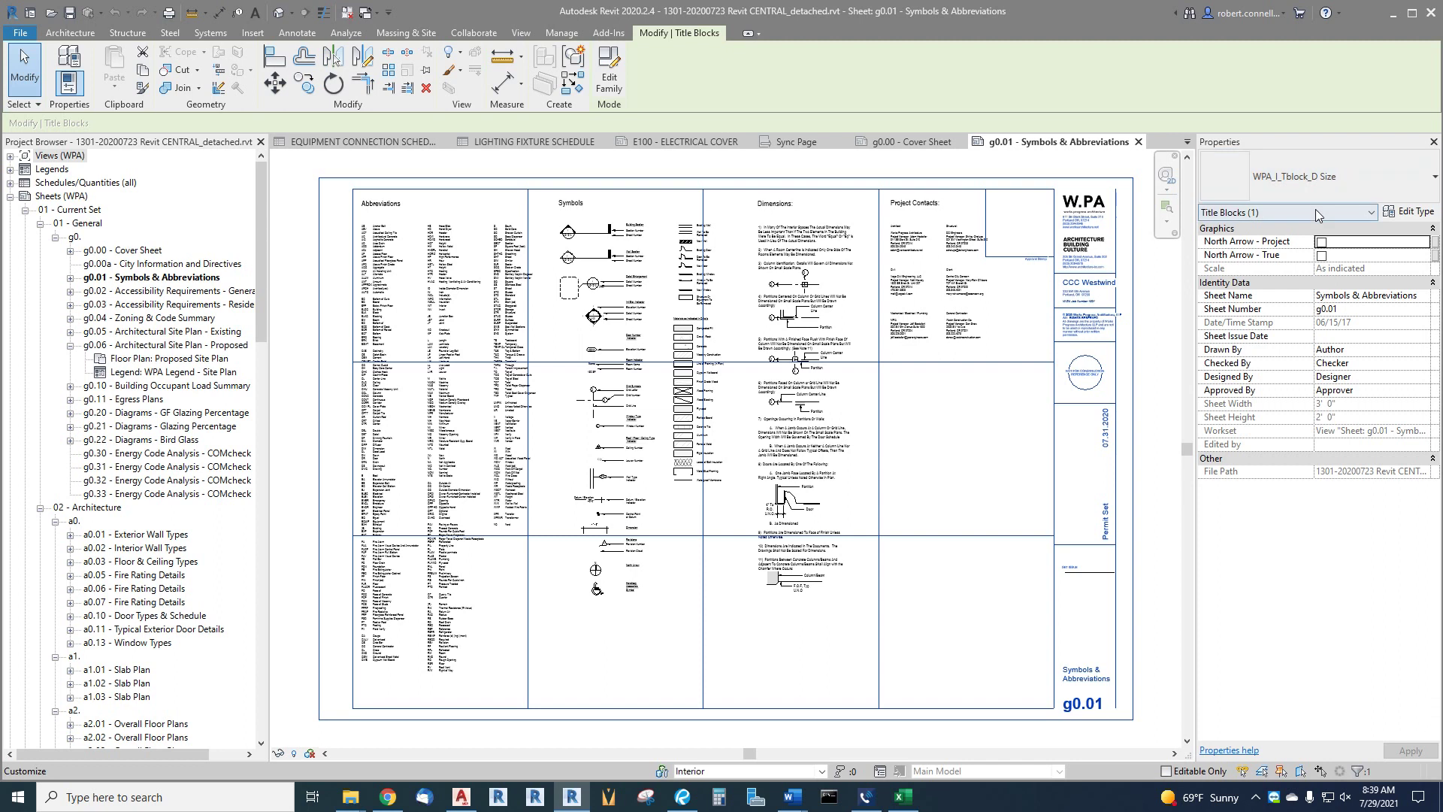
click(945, 460)
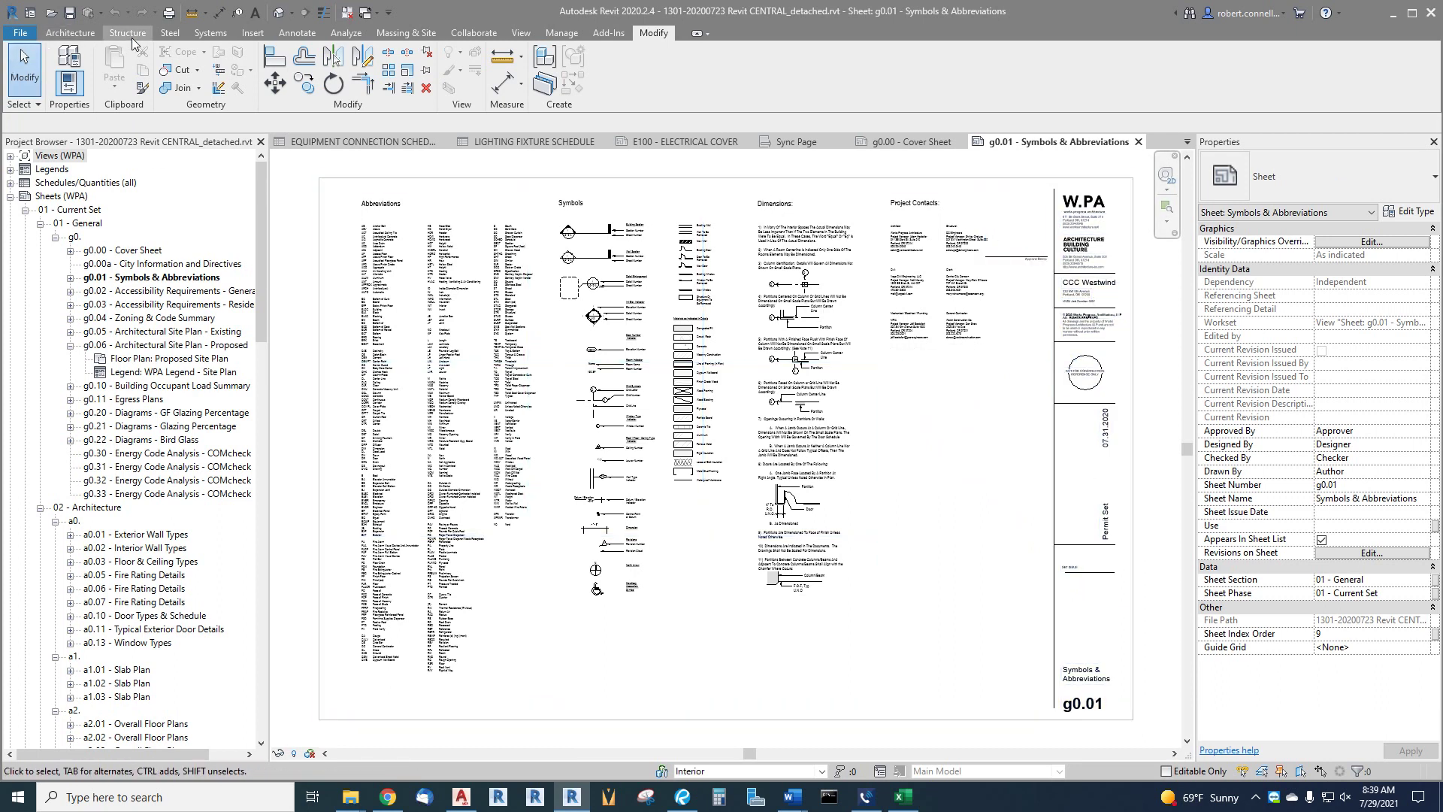
Reopen Print and apply the D Size - Full print setup (ARCH D 24x36 landscape).
click(168, 12)
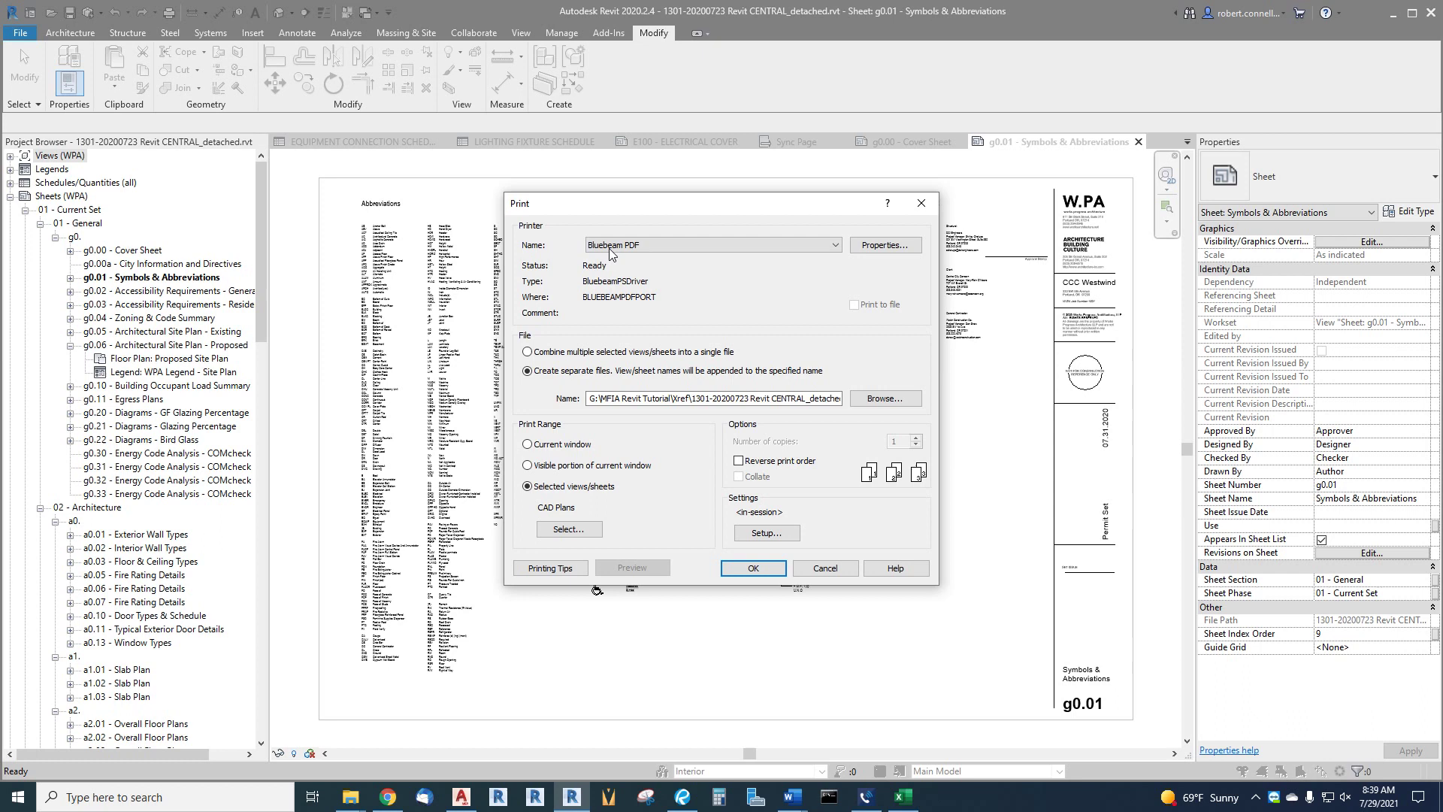
click(756, 531)
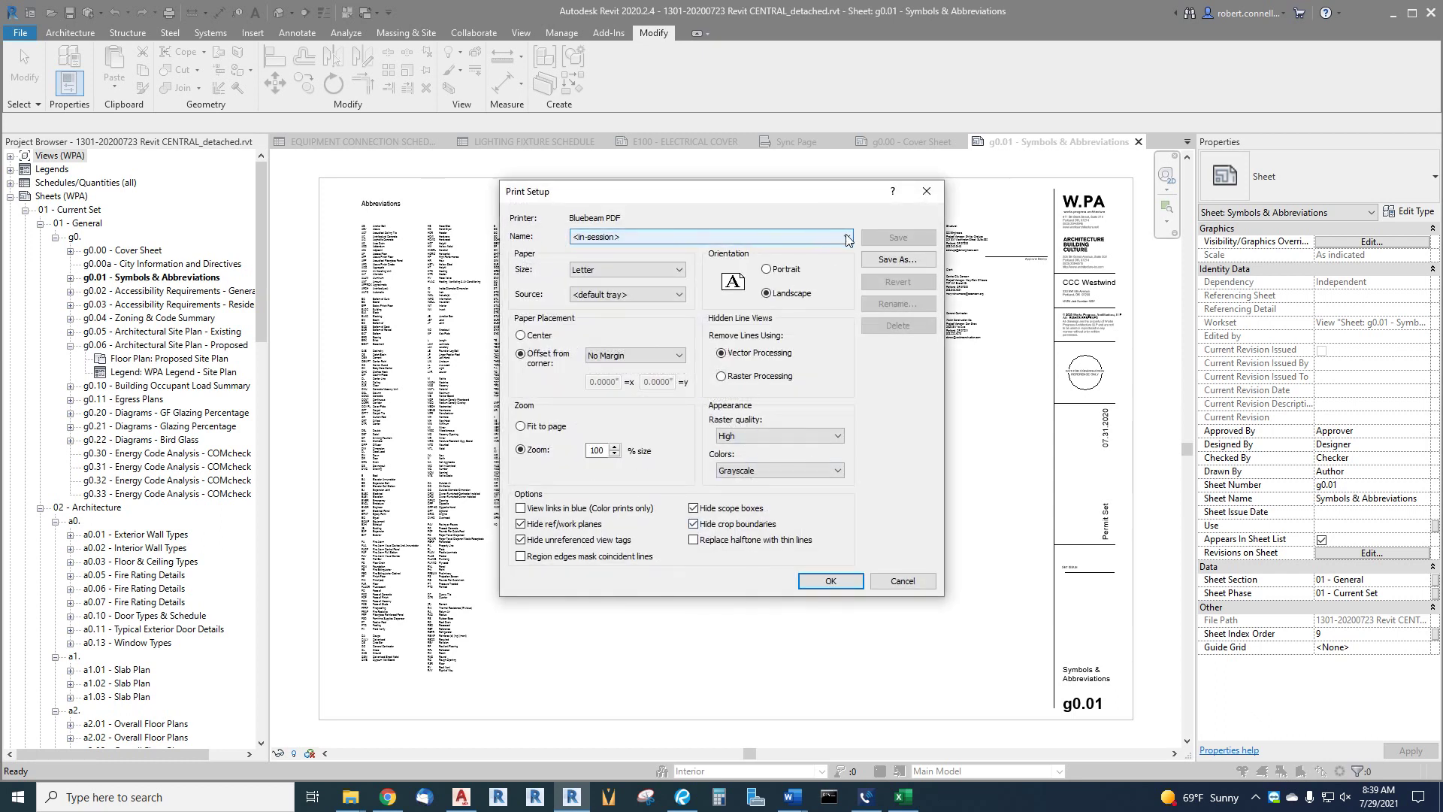
click(848, 238)
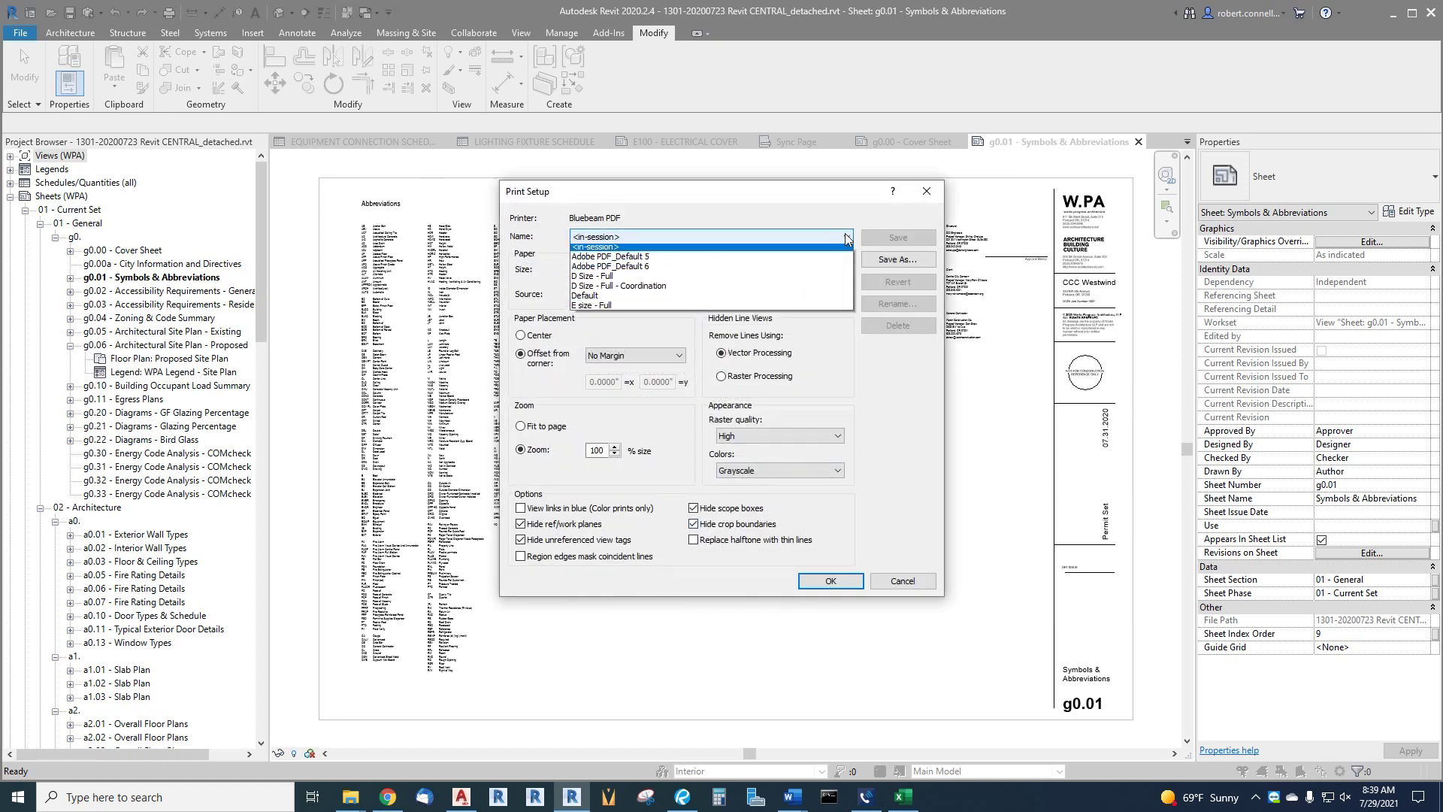
click(599, 280)
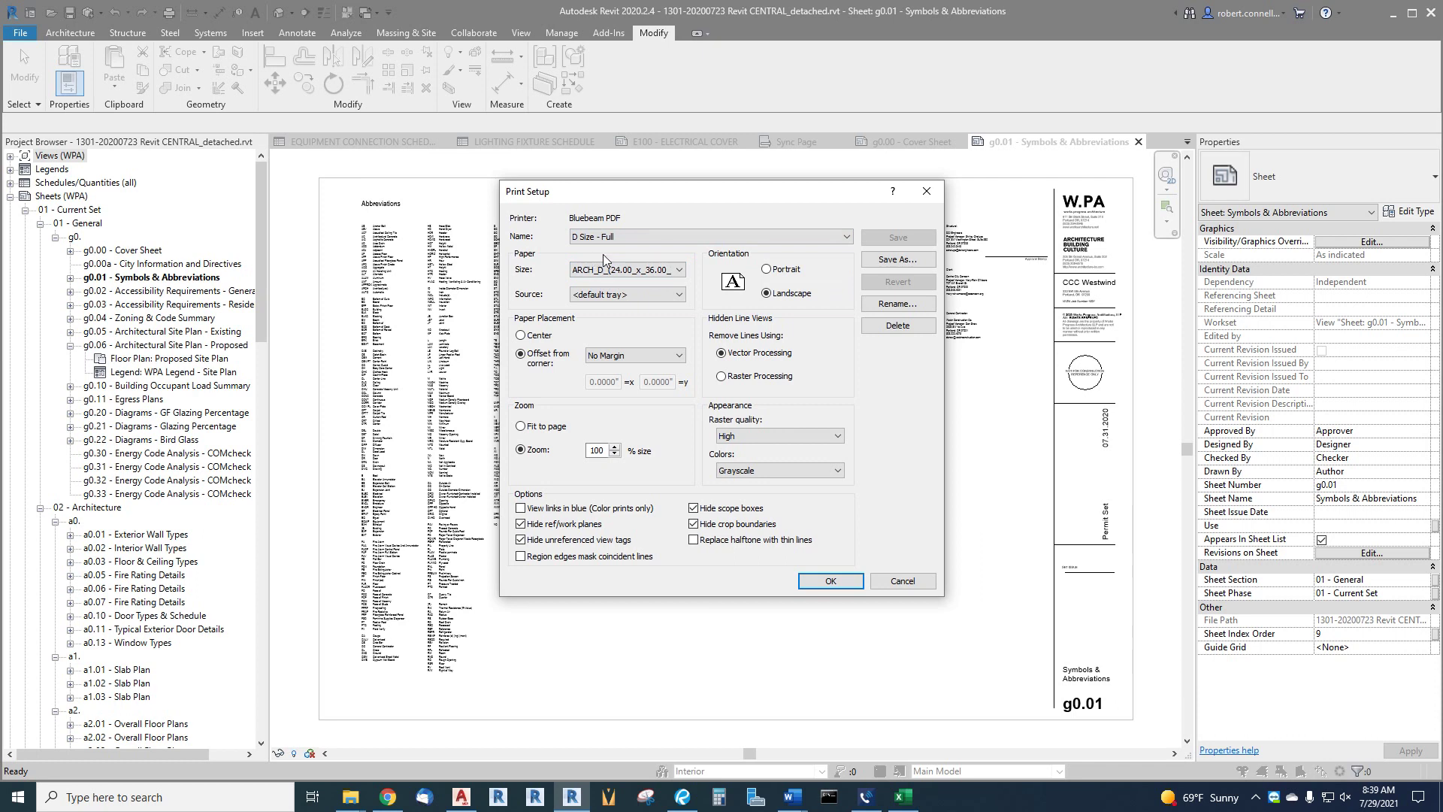
click(833, 580)
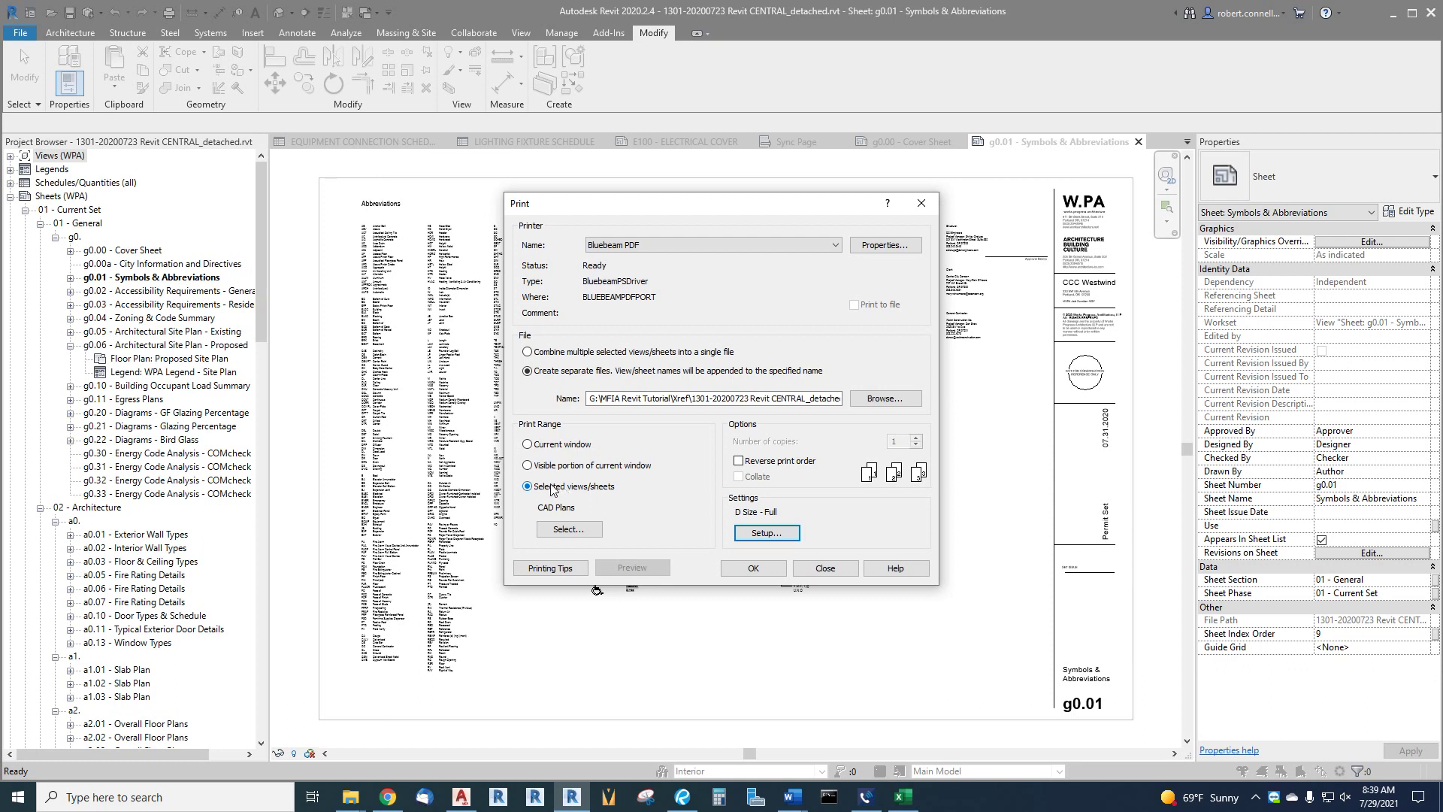
Choose the Permit Set from the saved view/sheet sets for the print range.
click(567, 528)
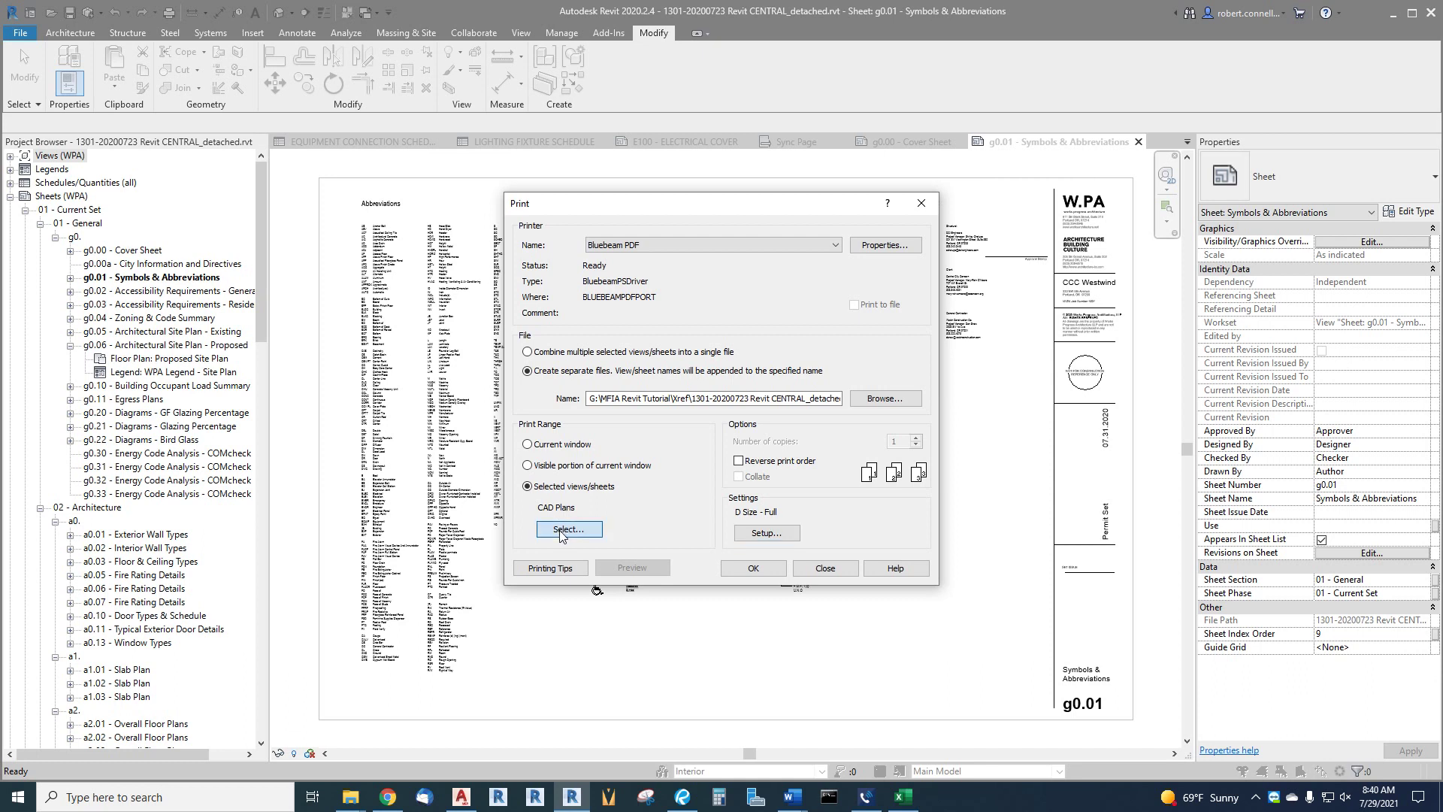
click(793, 294)
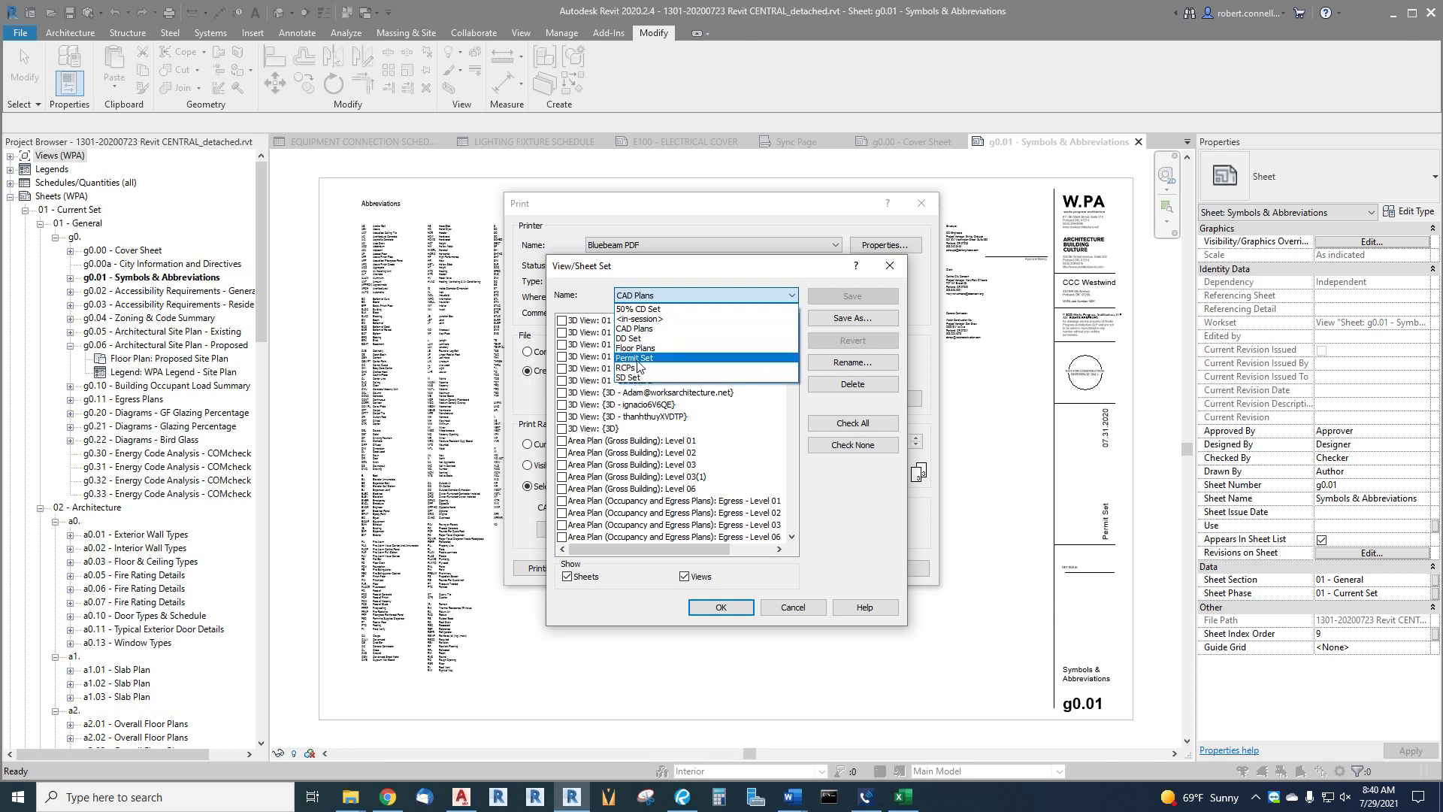
click(635, 358)
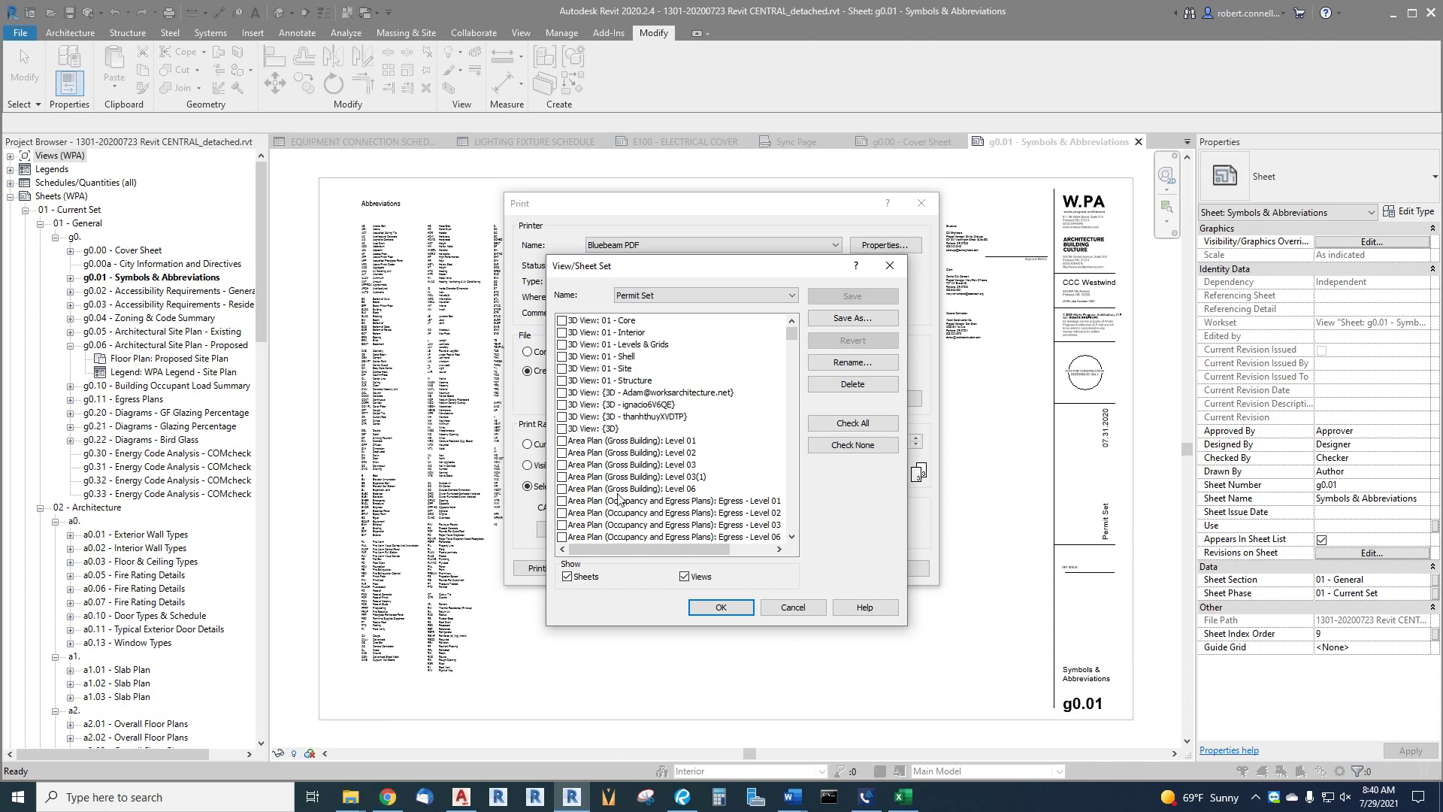
drag(790, 338, 652, 328)
Review the Permit Set list showing sheets only, then confirm the selection.
scroll(611, 425, down, 7)
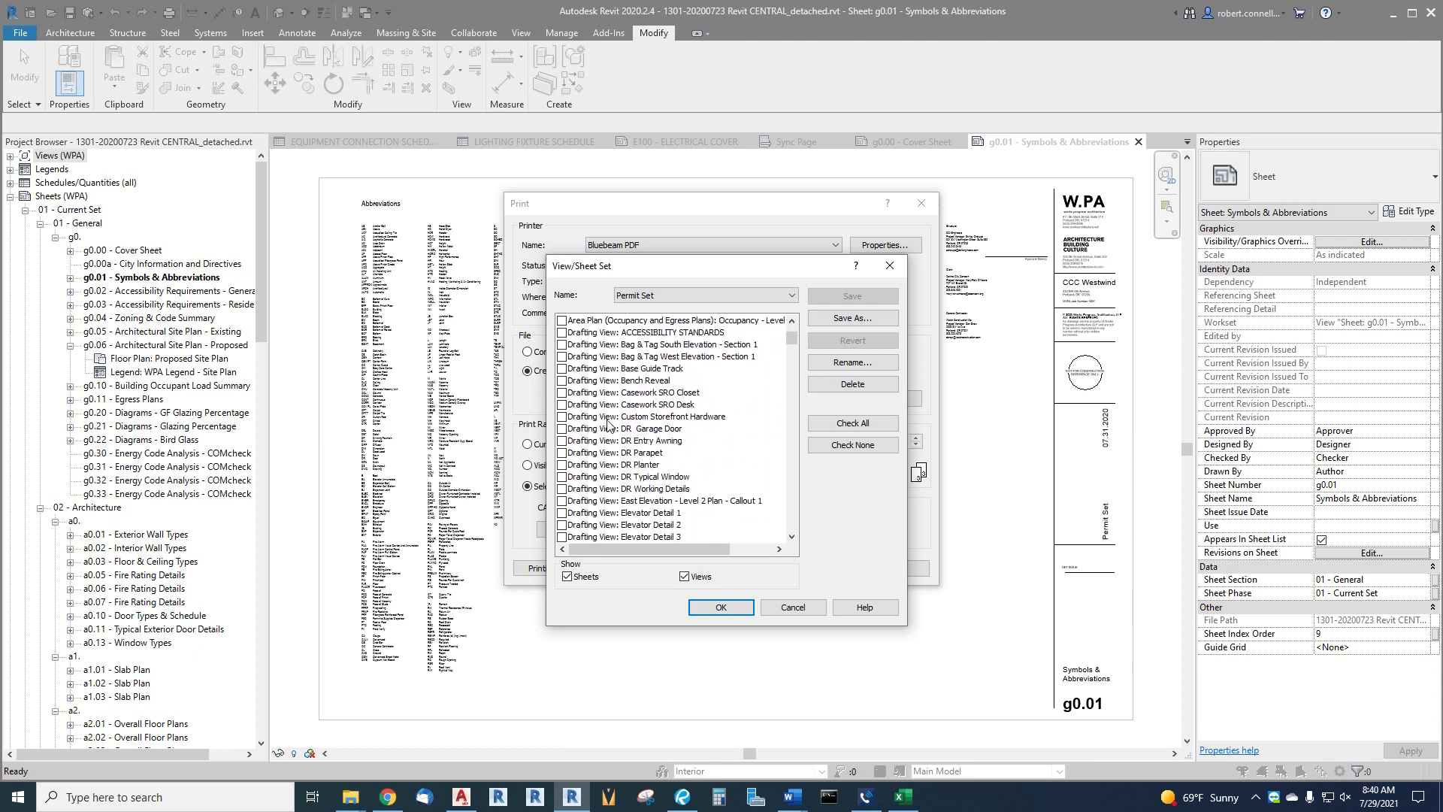
scroll(624, 452, down, 3)
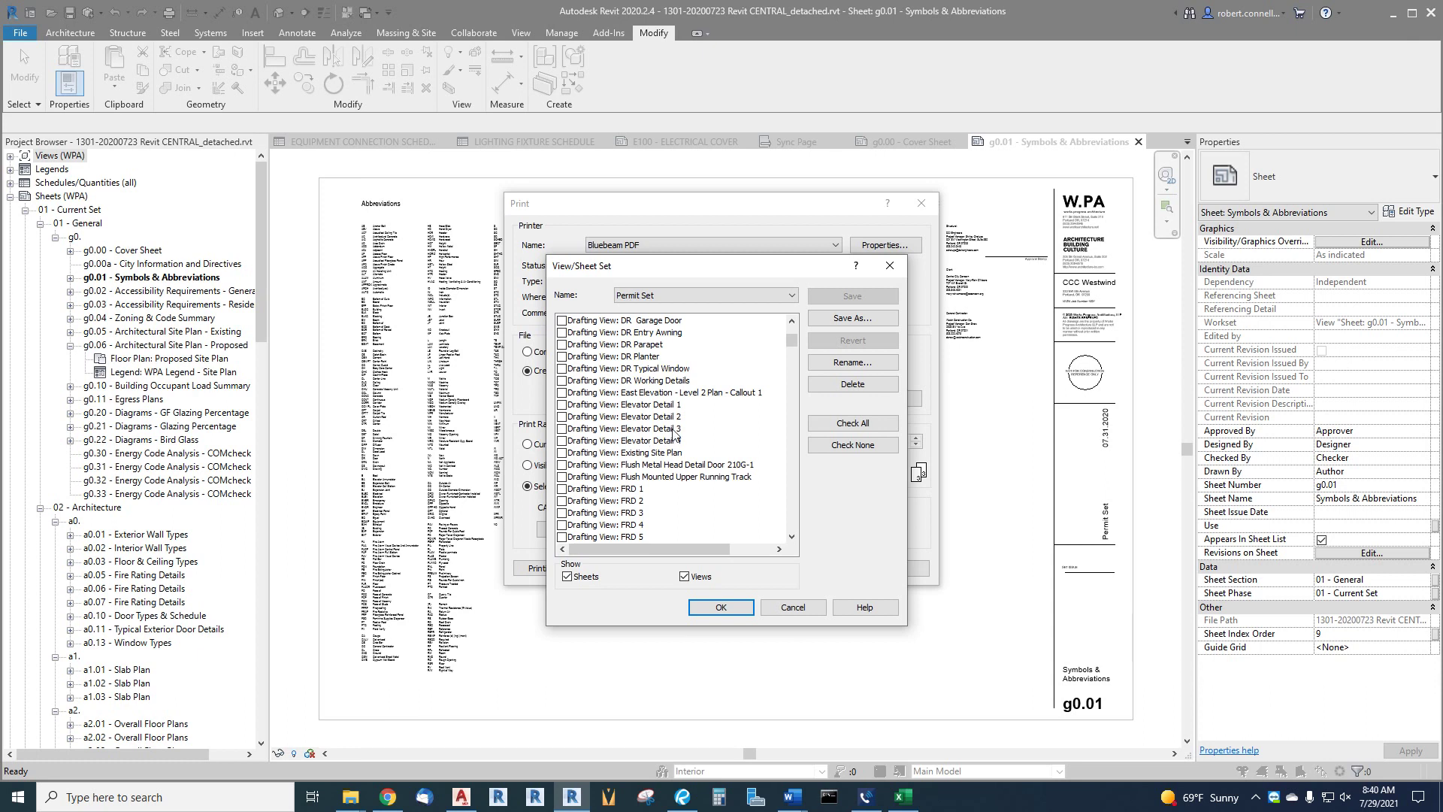
click(684, 577)
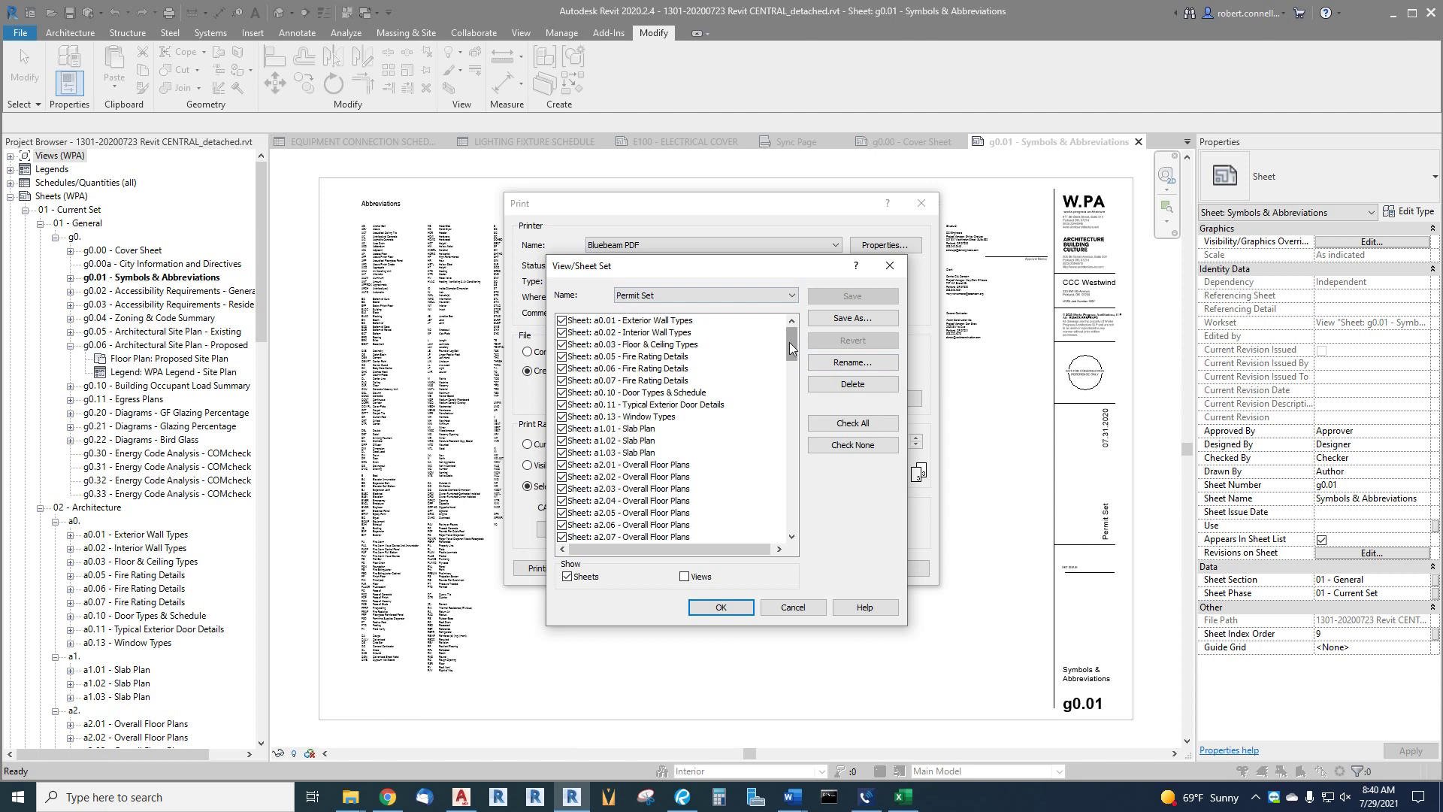
drag(791, 341, 796, 484)
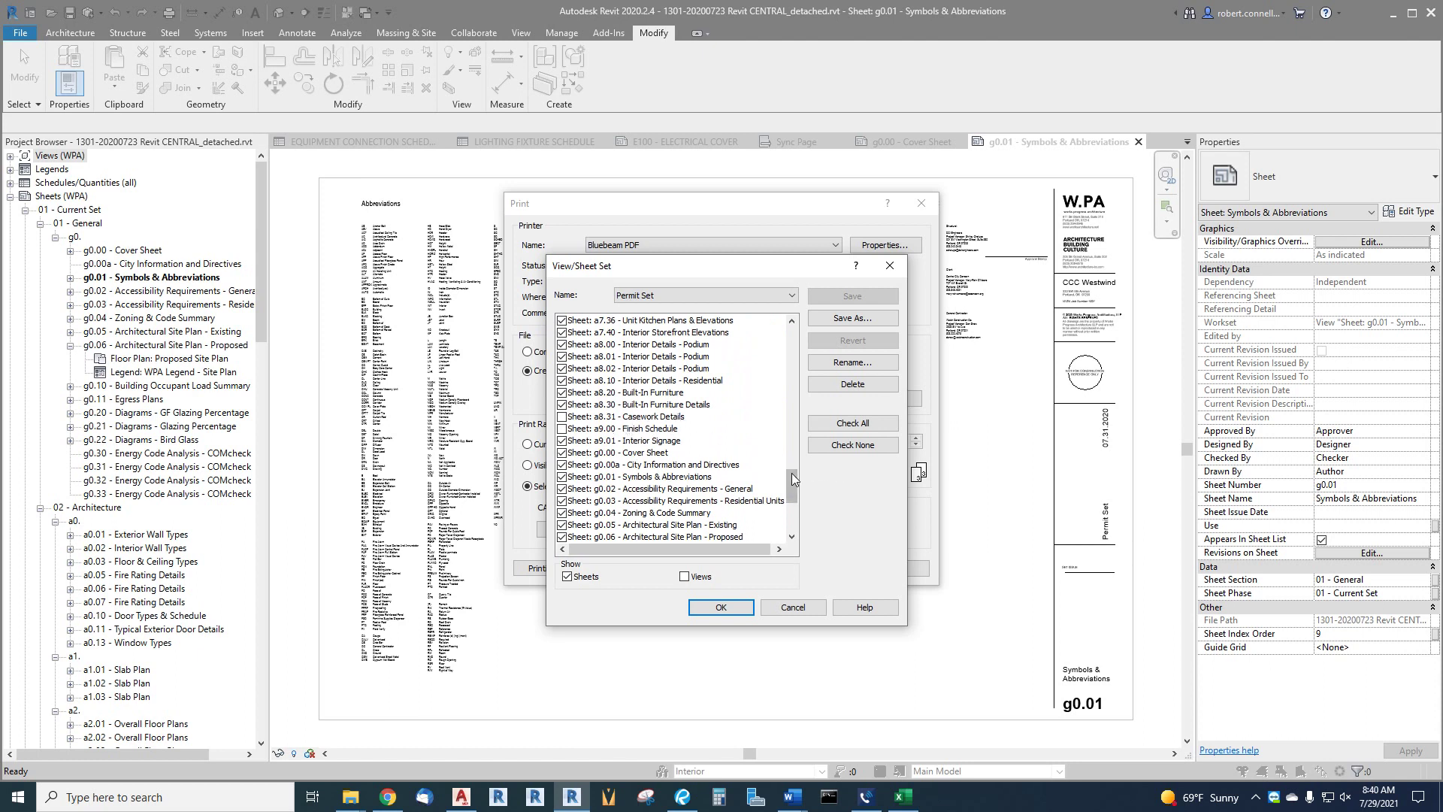
drag(791, 480, 796, 313)
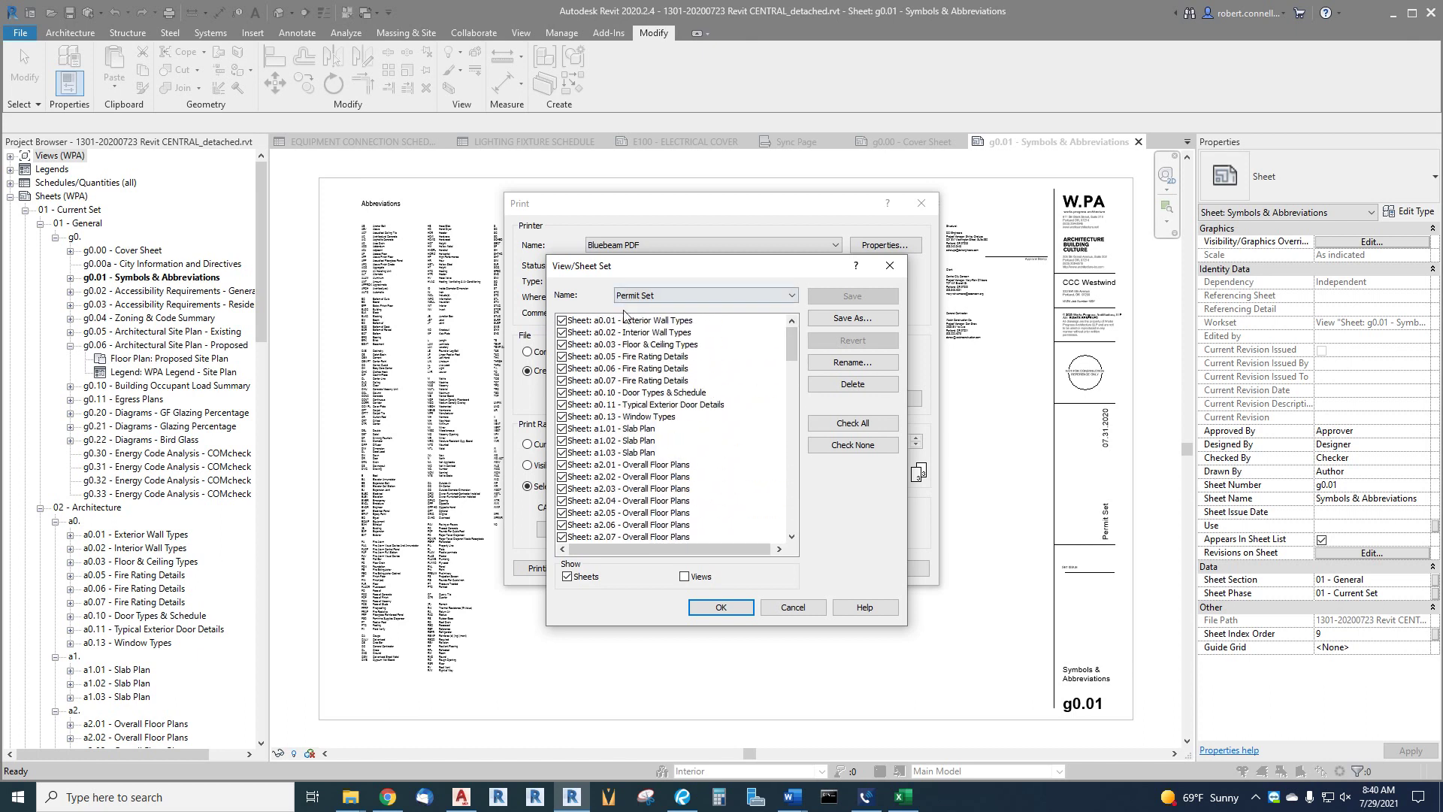
click(720, 607)
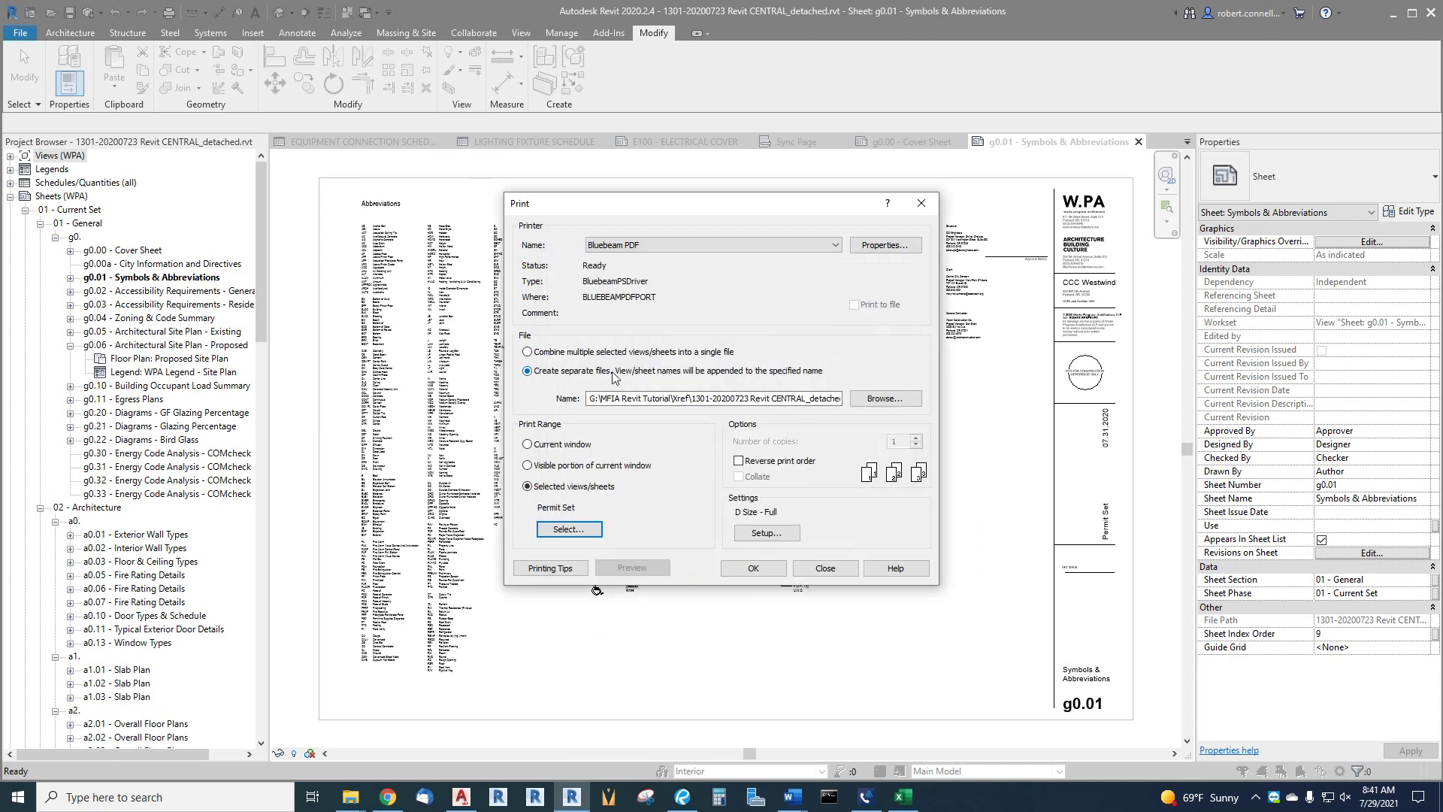
Choose 'Combine multiple selected views/sheets into a single file' for the PDF output.
click(536, 355)
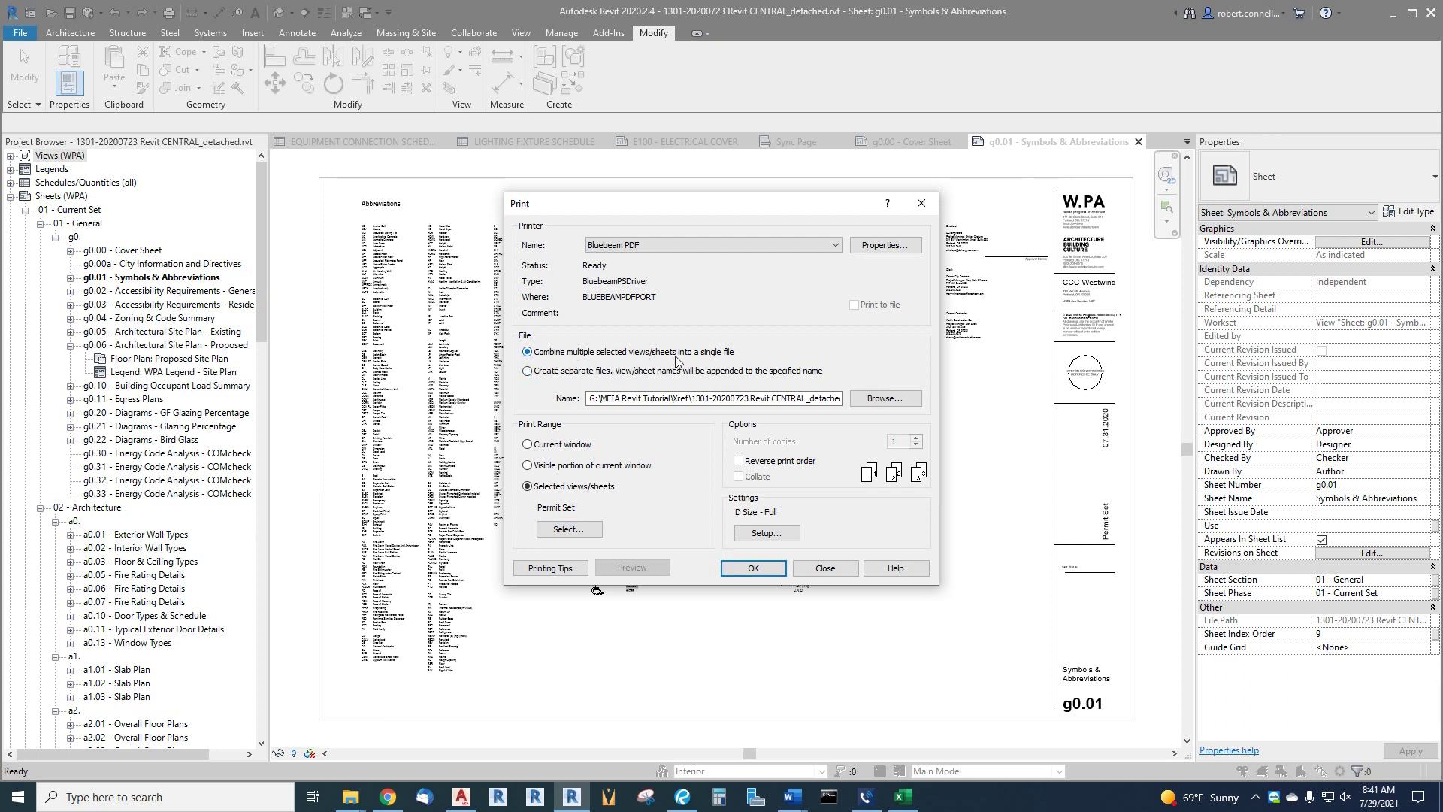